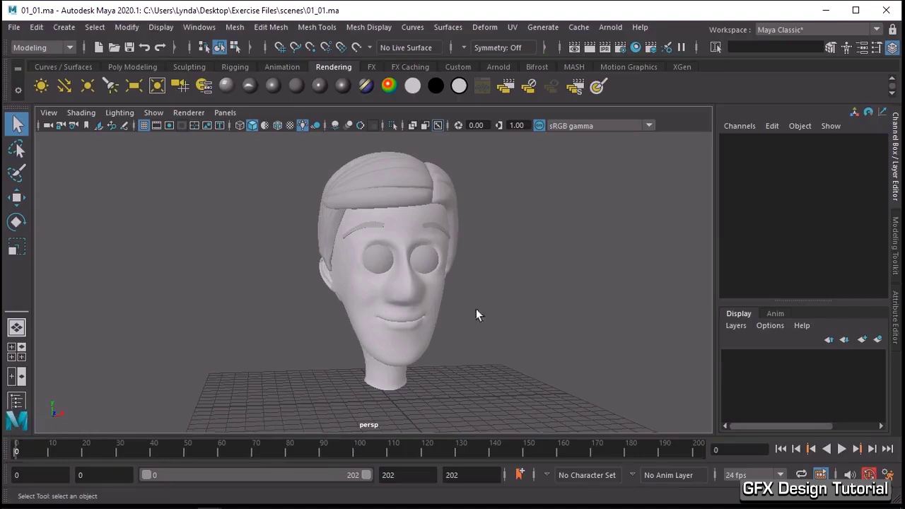
# Select the head mesh, turn on Wireframe on Shaded, and orbit to a three-quarter view
pyautogui.moveTo(472, 298)
pyautogui.keyDown('alt'); pyautogui.mouseDown()
pyautogui.moveTo(379, 303)
pyautogui.moveTo(477, 304)
pyautogui.moveTo(451, 308)
pyautogui.mouseUp(); pyautogui.keyUp('alt')
pyautogui.scroll(3, 382, 304)
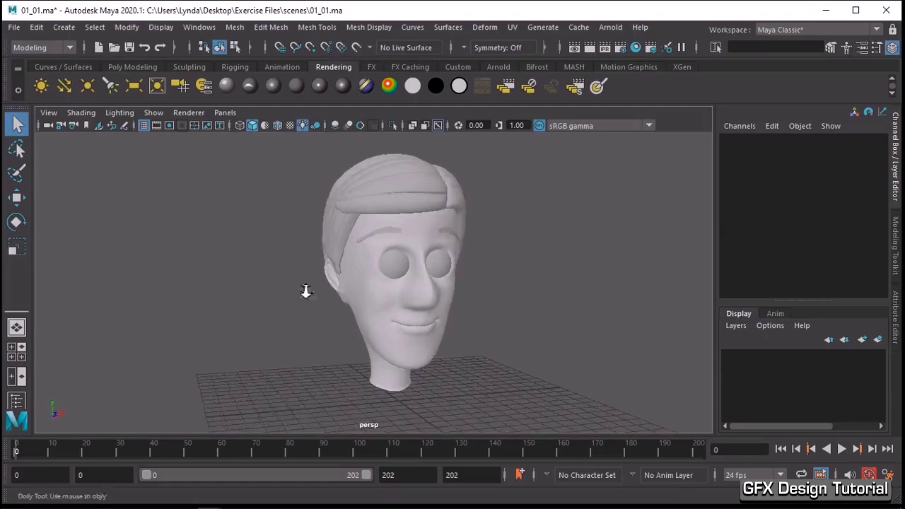
pyautogui.scroll(5, 491, 323)
pyautogui.click(391, 295)
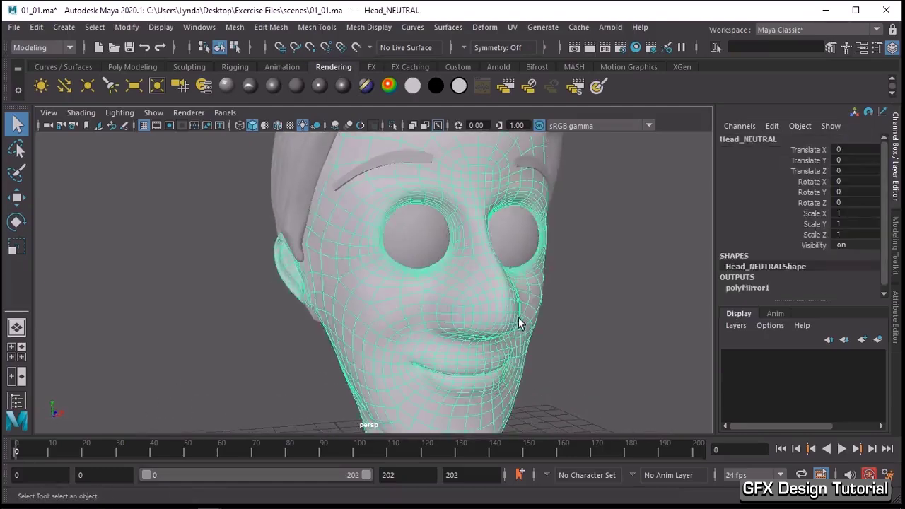
pyautogui.keyDown('alt'); pyautogui.moveTo(519, 323); pyautogui.dragTo(470, 308); pyautogui.keyUp('alt')
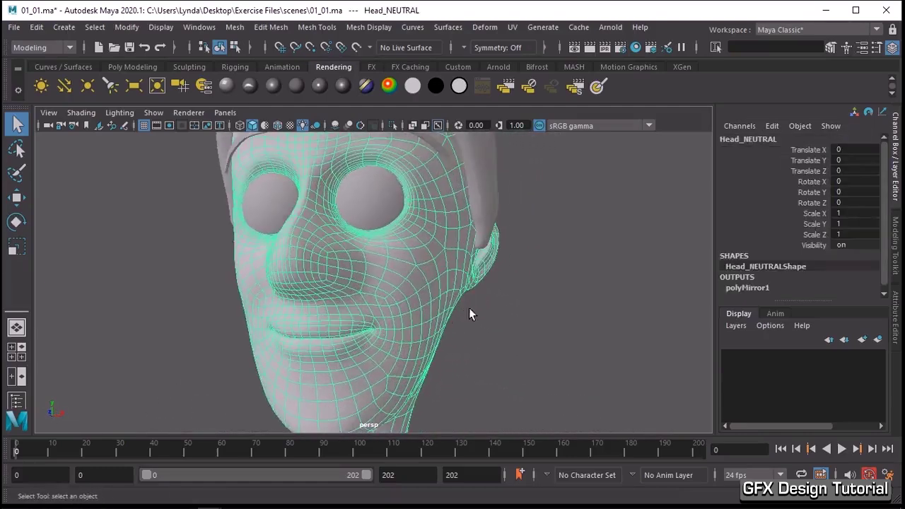
pyautogui.click(276, 126)
pyautogui.moveTo(519, 333)
pyautogui.keyDown('alt'); pyautogui.mouseDown()
pyautogui.moveTo(487, 330)
pyautogui.moveTo(525, 339)
pyautogui.moveTo(575, 332)
pyautogui.mouseUp(); pyautogui.keyUp('alt')
pyautogui.keyDown('alt'); pyautogui.moveTo(576, 338); pyautogui.dragTo(424, 327, button='right'); pyautogui.keyUp('alt')
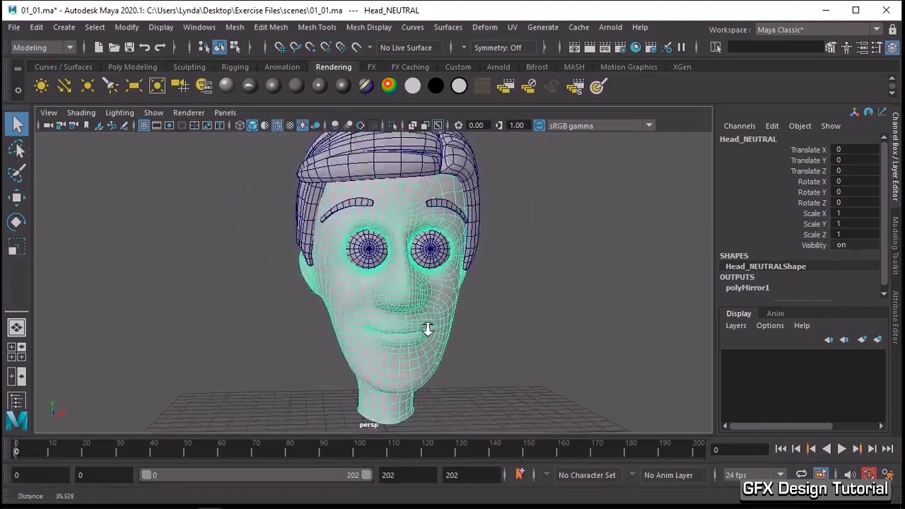
pyautogui.moveTo(424, 327)
pyautogui.keyDown('alt'); pyautogui.mouseDown()
pyautogui.moveTo(545, 333)
pyautogui.moveTo(485, 323)
pyautogui.mouseUp(); pyautogui.keyUp('alt')
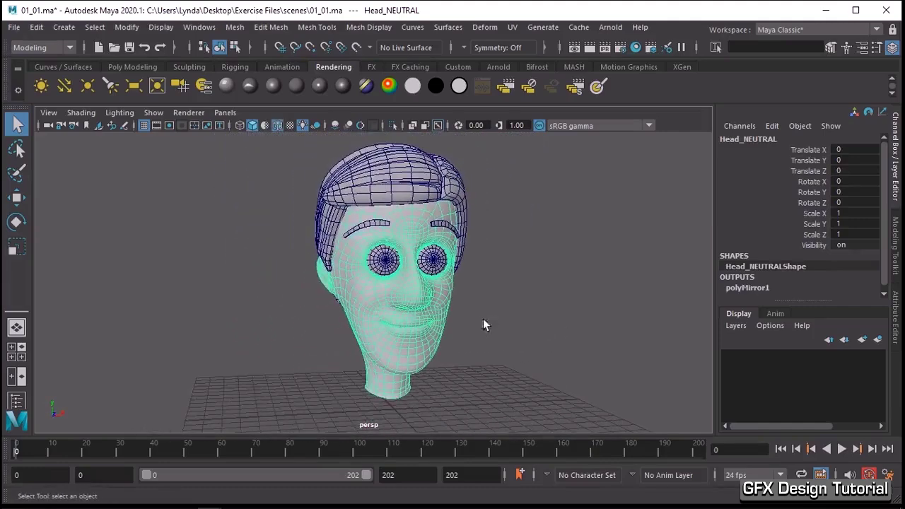
# Open the Outliner and expand the GEOMETRY and Parts groups
pyautogui.click(199, 27)
pyautogui.click(224, 182)
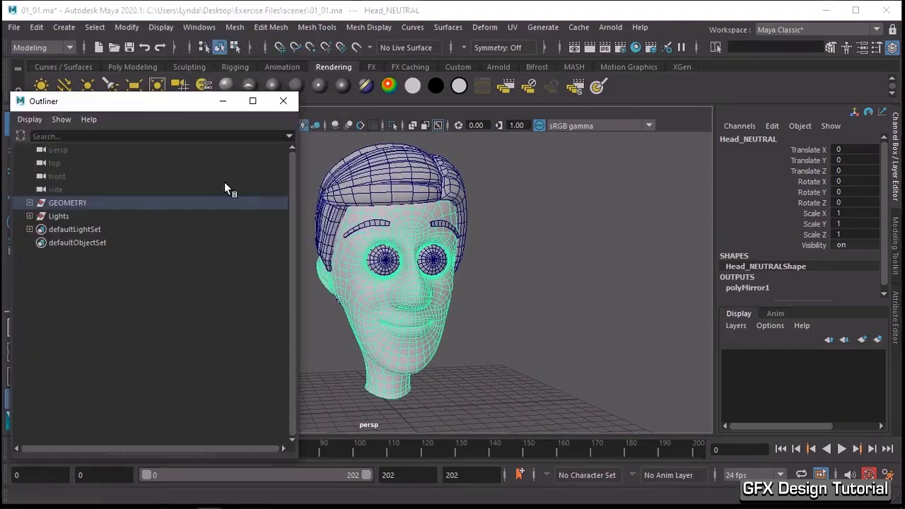
pyautogui.click(29, 203)
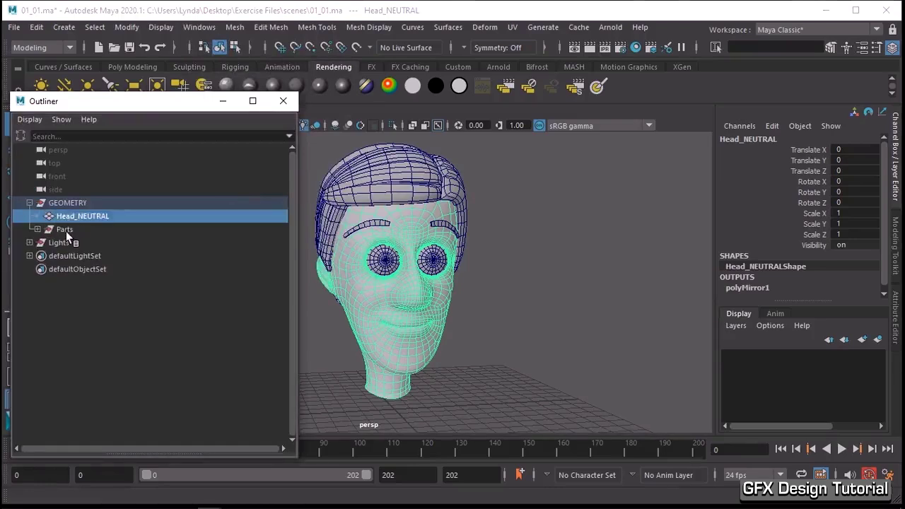
pyautogui.click(66, 230)
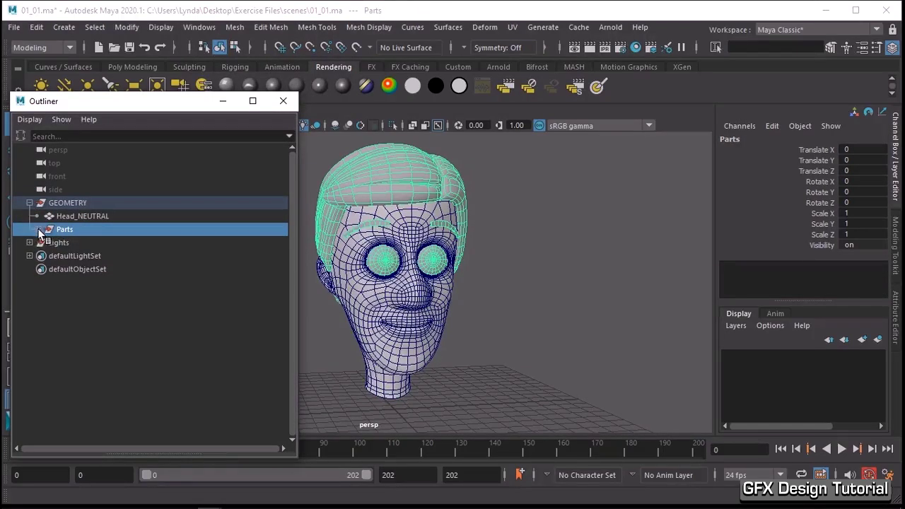
pyautogui.click(37, 230)
# Inspect the Head_EyeLT, Head_EyeRT and Head_BrowRT meshes, then hide the Parts group
pyautogui.click(84, 242)
pyautogui.click(85, 256)
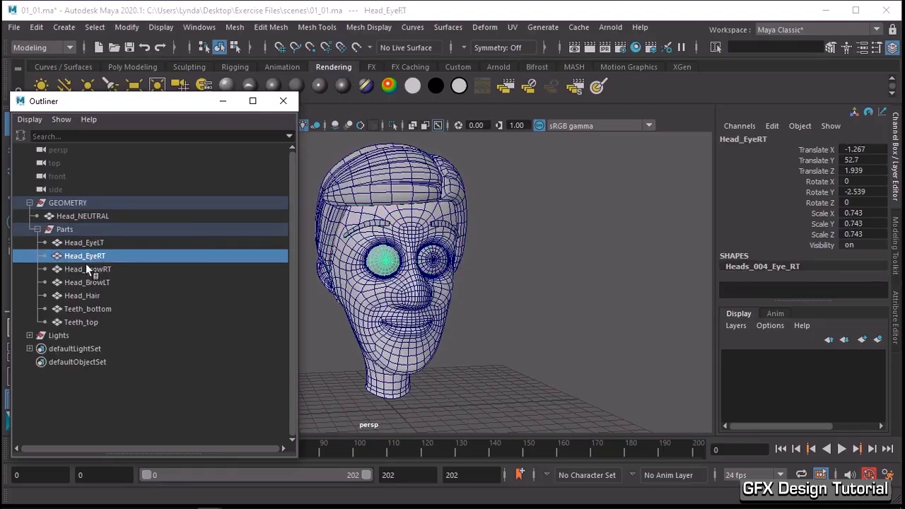
pyautogui.click(84, 270)
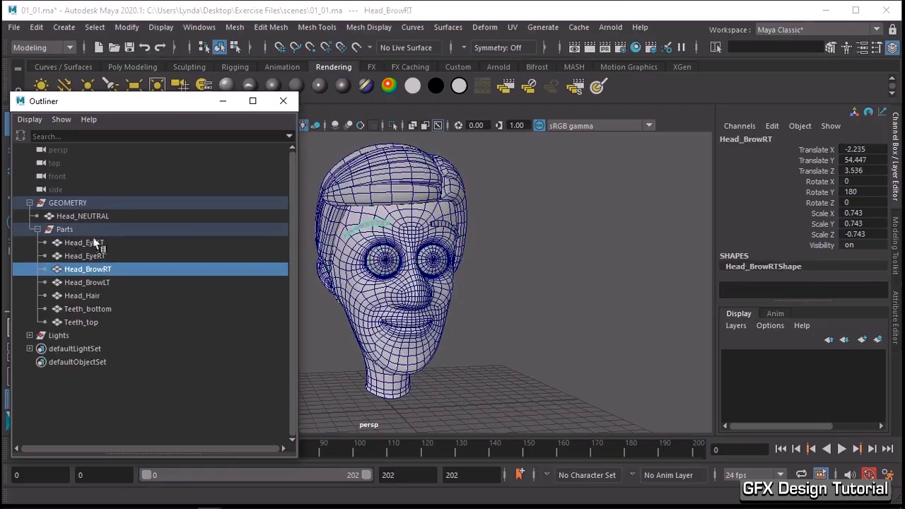
pyautogui.click(37, 230)
pyautogui.click(87, 216)
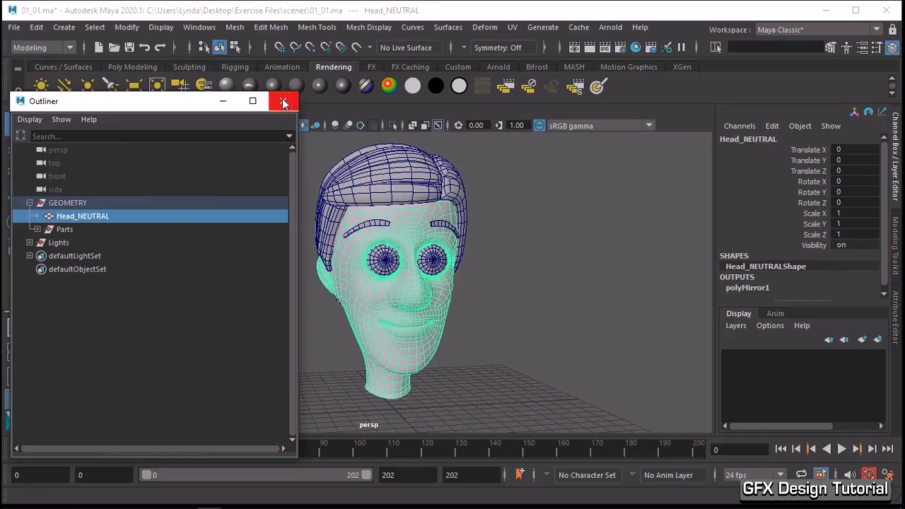
pyautogui.click(64, 229)
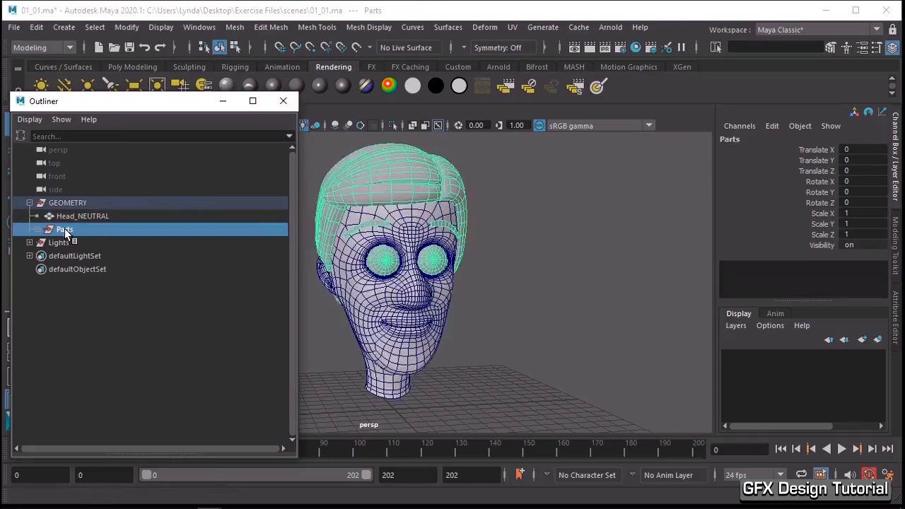
pyautogui.hotkey('ctrl', 'h')
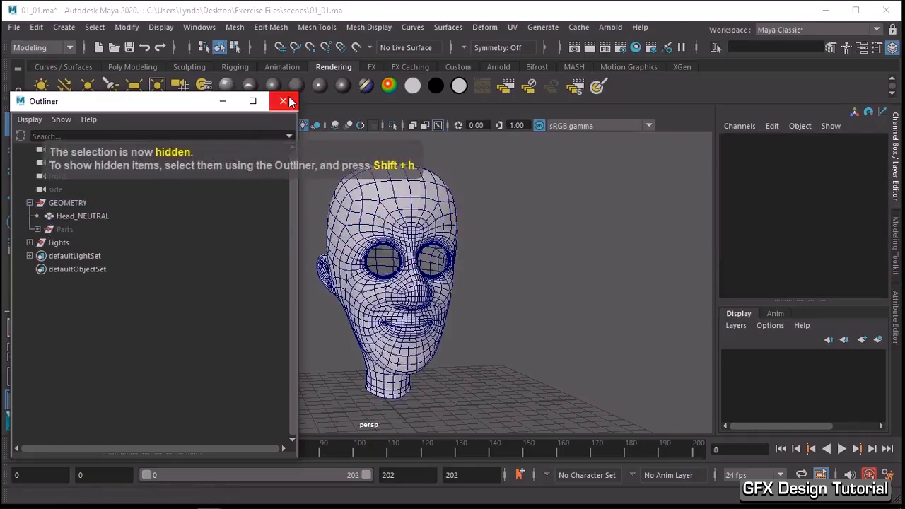
# Close the Outliner and orbit around the bare head mesh to inspect it
pyautogui.click(288, 101)
pyautogui.keyDown('alt'); pyautogui.moveTo(513, 286); pyautogui.dragTo(485, 299); pyautogui.keyUp('alt')
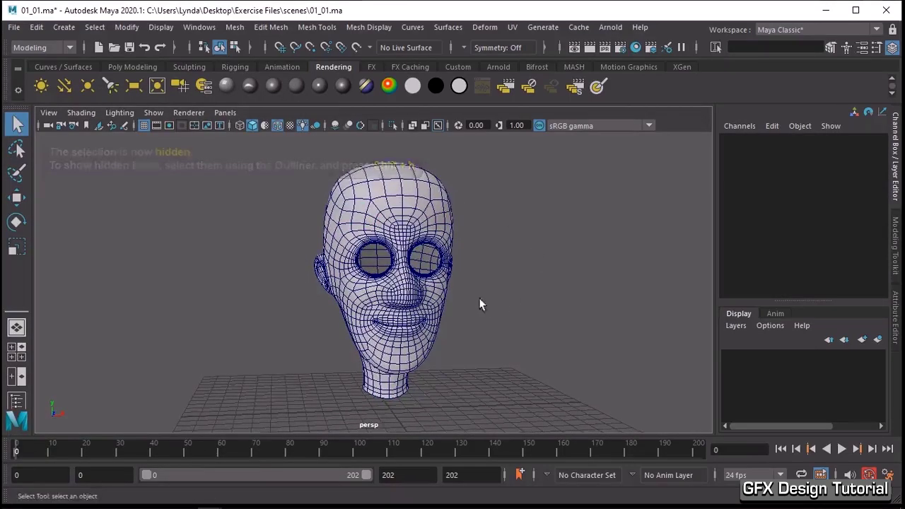
pyautogui.keyDown('alt'); pyautogui.moveTo(479, 298); pyautogui.dragTo(531, 310, button='right'); pyautogui.keyUp('alt')
pyautogui.click(467, 298)
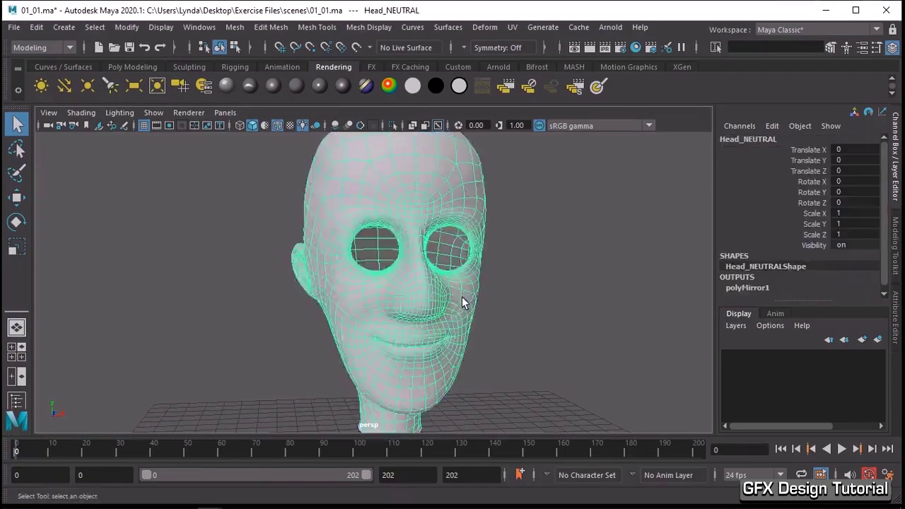
pyautogui.moveTo(462, 299)
pyautogui.keyDown('alt'); pyautogui.mouseDown()
pyautogui.moveTo(360, 306)
pyautogui.moveTo(479, 307)
pyautogui.moveTo(376, 313)
pyautogui.mouseUp(); pyautogui.keyUp('alt')
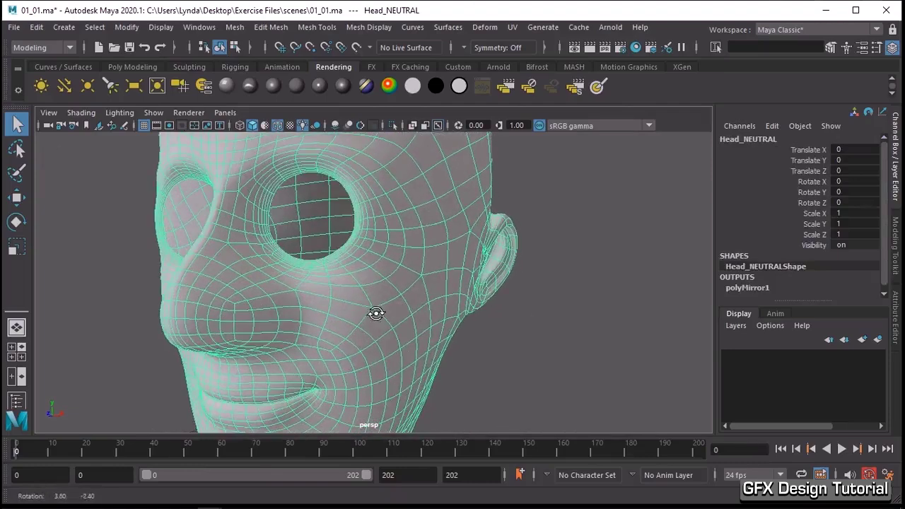
pyautogui.click(500, 325)
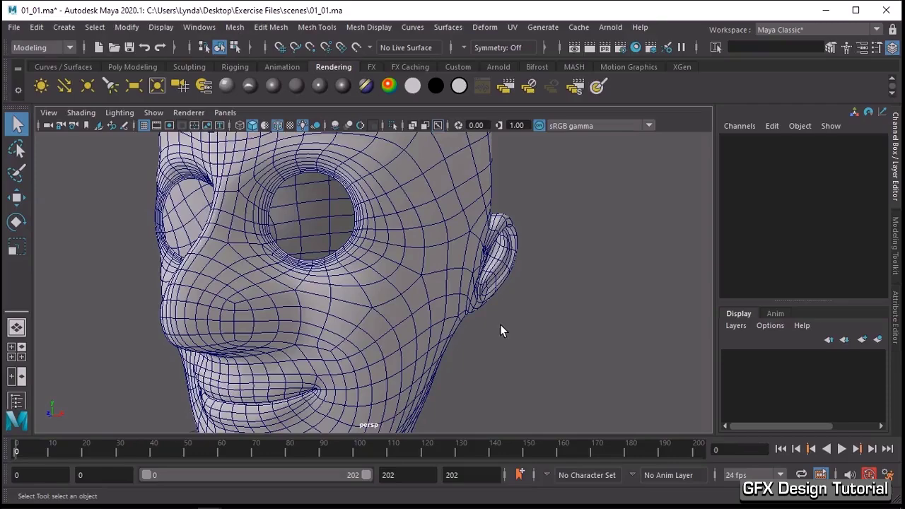
pyautogui.scroll(-3, 499, 330)
pyautogui.moveTo(500, 330)
pyautogui.keyDown('alt'); pyautogui.mouseDown()
pyautogui.moveTo(459, 309)
pyautogui.moveTo(374, 318)
pyautogui.moveTo(410, 316)
pyautogui.mouseUp(); pyautogui.keyUp('alt')
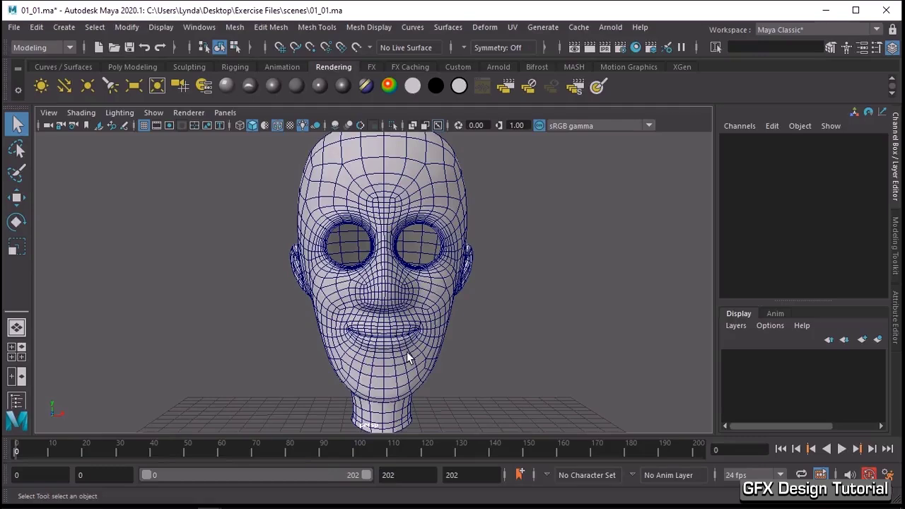
# Zoom into the mouth, switch to Edge mode and select the lower-lip edge loop
pyautogui.scroll(2, 349, 353)
pyautogui.scroll(2, 485, 359)
pyautogui.scroll(2, 413, 299)
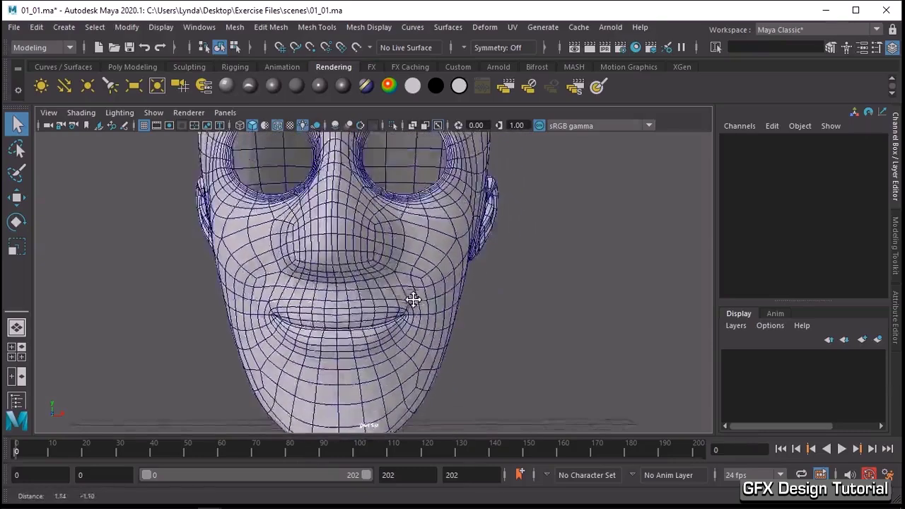
pyautogui.scroll(1, 421, 291)
pyautogui.scroll(2, 421, 290)
pyautogui.rightClick(377, 284)
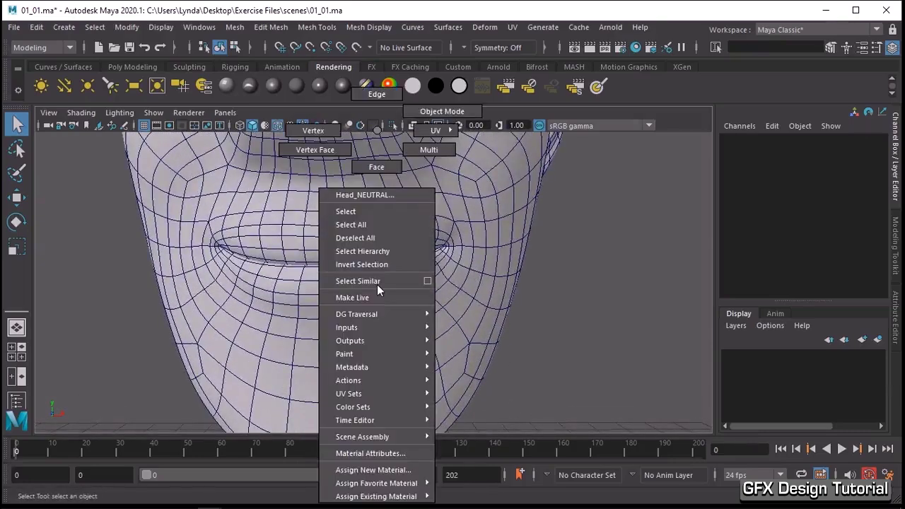
pyautogui.click(368, 94)
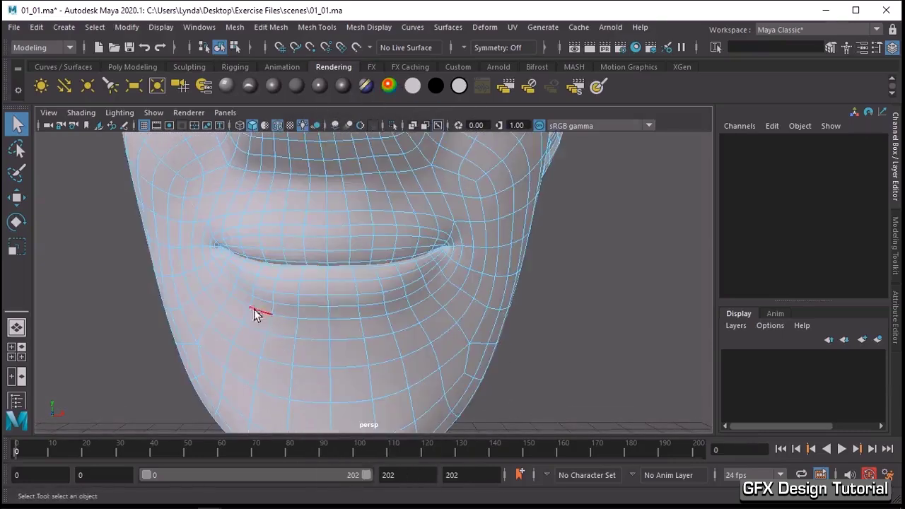
pyautogui.doubleClick(346, 297)
pyautogui.moveTo(345, 300)
pyautogui.keyDown('alt'); pyautogui.mouseDown()
pyautogui.moveTo(374, 312)
pyautogui.moveTo(313, 325)
pyautogui.moveTo(329, 318)
pyautogui.mouseUp(); pyautogui.keyUp('alt')
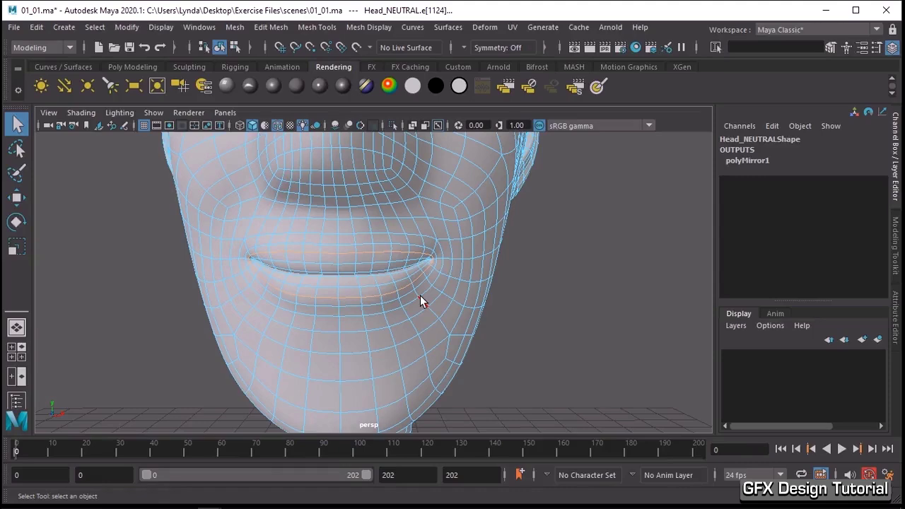
# Switch to Vertex mode and select a vertex at the mouth corner
pyautogui.moveTo(454, 274); pyautogui.dragTo(398, 138, button='right')
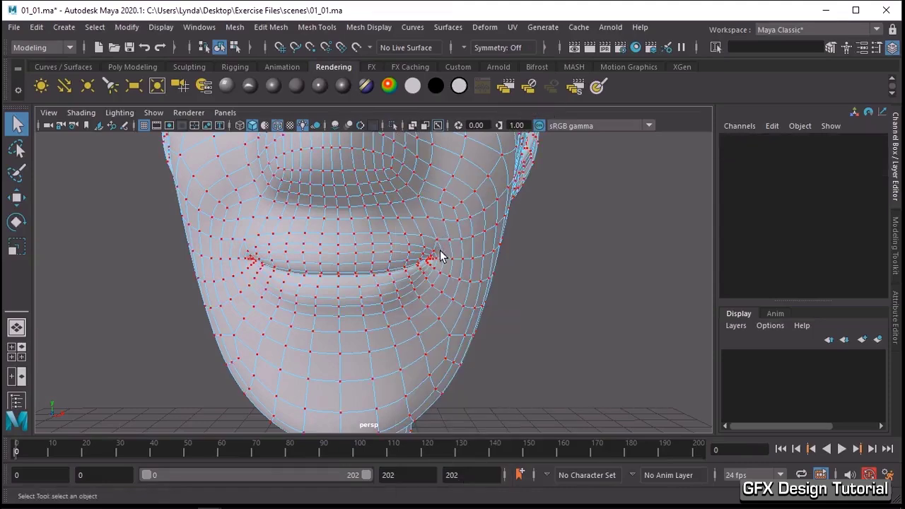
pyautogui.click(429, 261)
pyautogui.keyDown('alt'); pyautogui.moveTo(437, 259); pyautogui.dragTo(403, 297); pyautogui.keyUp('alt')
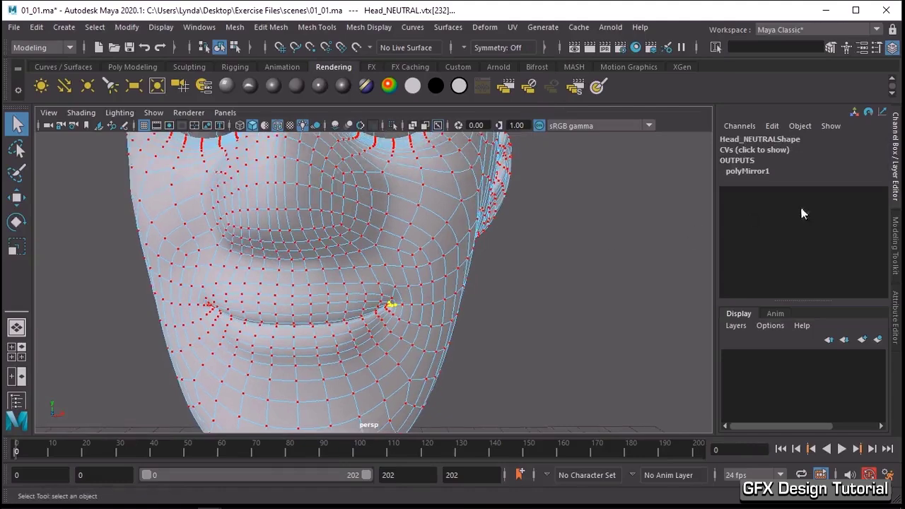
pyautogui.click(896, 249)
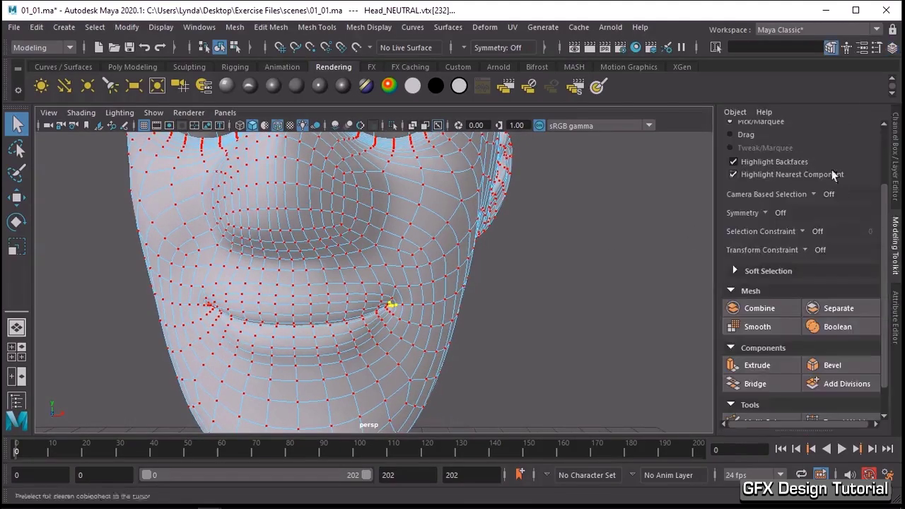
# Enable Soft Select with Volume falloff in the Modeling Toolkit's Soft Selection section
pyautogui.click(751, 274)
pyautogui.click(783, 288)
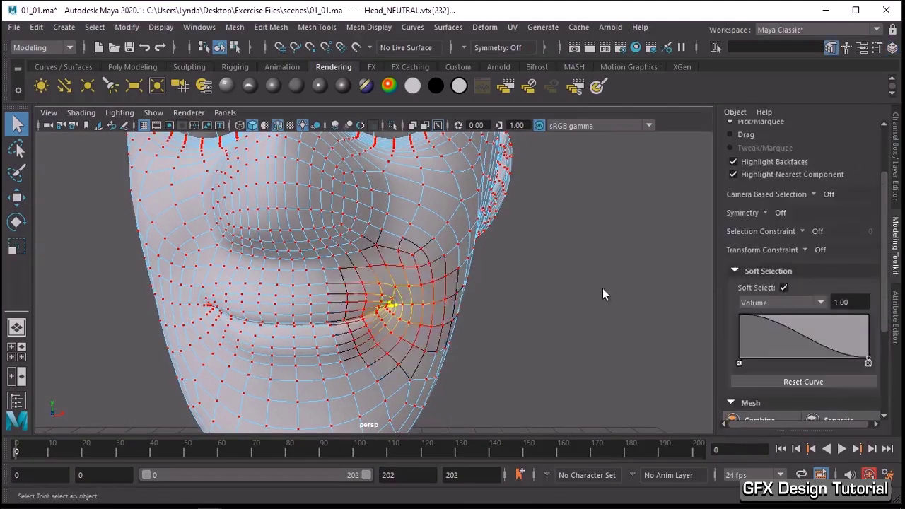
pyautogui.moveTo(602, 288)
pyautogui.keyDown('alt'); pyautogui.mouseDown()
pyautogui.moveTo(505, 304)
pyautogui.moveTo(467, 297)
pyautogui.mouseUp(); pyautogui.keyUp('alt')
# Test-pull the mouth corner up into the cheek with Move, then undo it
pyautogui.press('w')
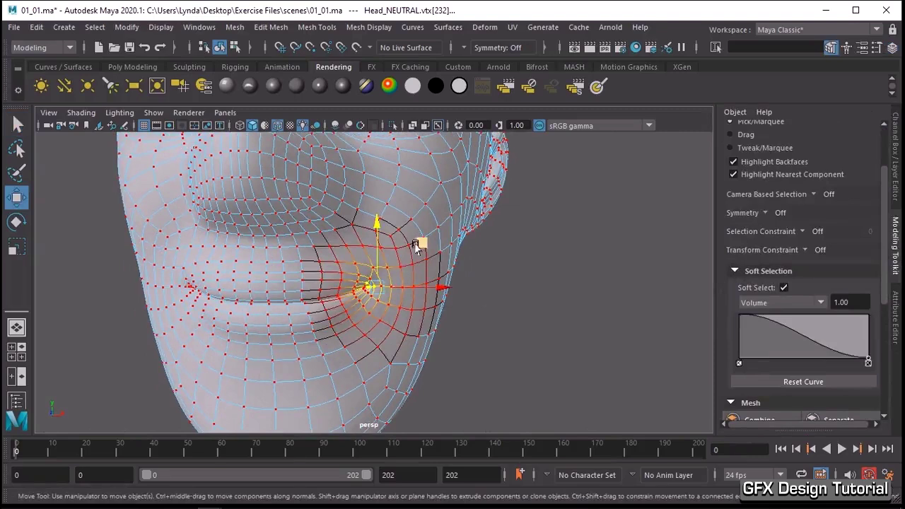
pyautogui.moveTo(419, 244)
pyautogui.mouseDown(button='middle')
pyautogui.moveTo(436, 208)
pyautogui.moveTo(431, 214)
pyautogui.mouseUp(button='middle')
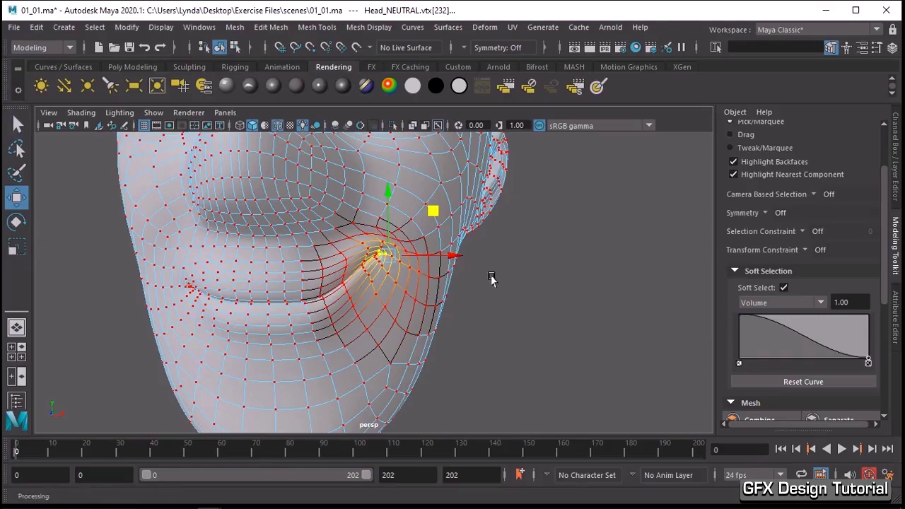
pyautogui.moveTo(498, 288)
pyautogui.keyDown('alt'); pyautogui.mouseDown()
pyautogui.moveTo(463, 296)
pyautogui.moveTo(545, 291)
pyautogui.mouseUp(); pyautogui.keyUp('alt')
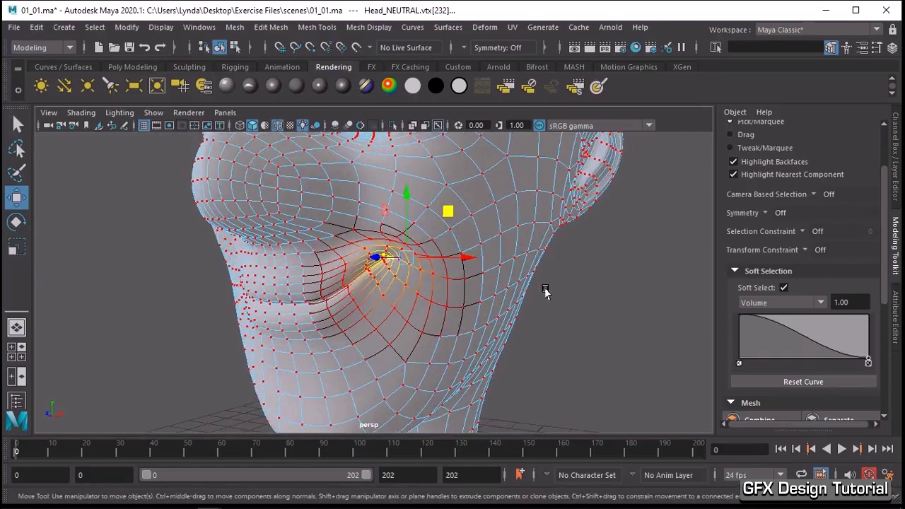
pyautogui.hotkey('ctrl', 'z')
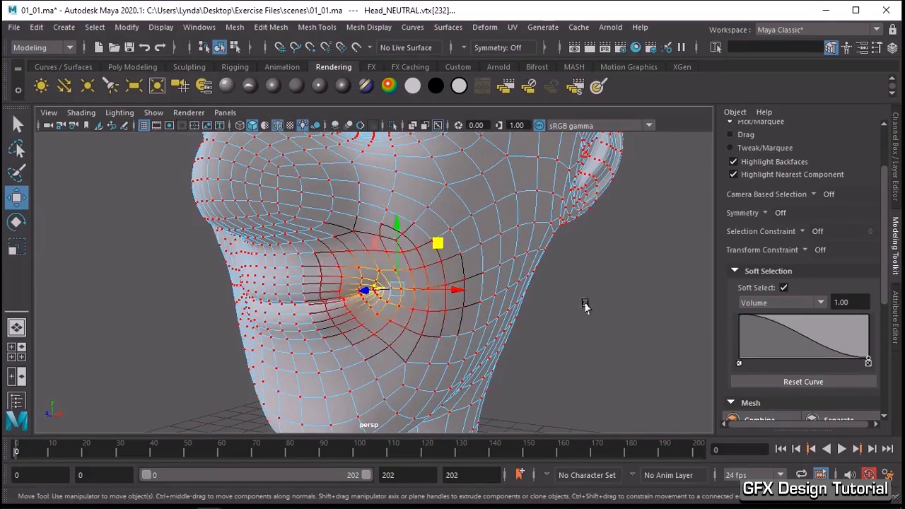
# Select several vertices along the middle of the lower lip and frame the mouth front-on
pyautogui.click(586, 306)
pyautogui.click(293, 328)
pyautogui.keyDown('alt'); pyautogui.moveTo(293, 327); pyautogui.dragTo(380, 328); pyautogui.keyUp('alt')
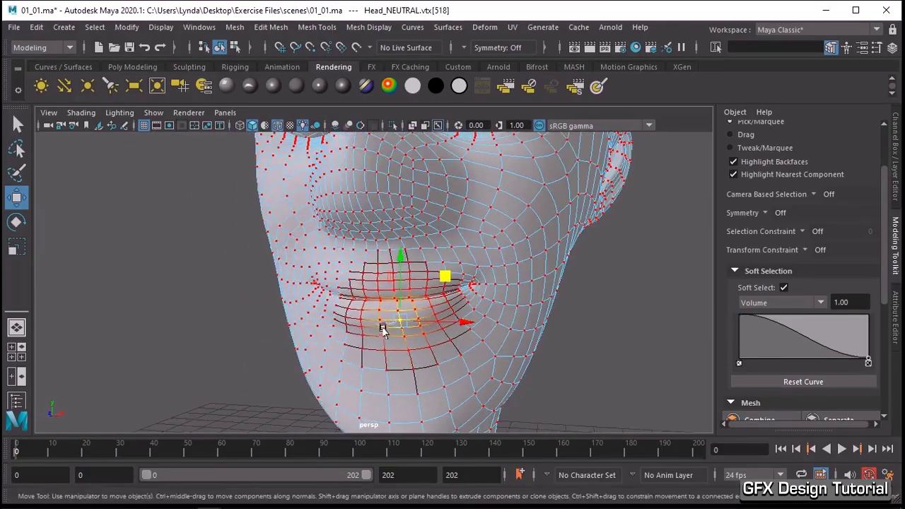
pyautogui.press('q')
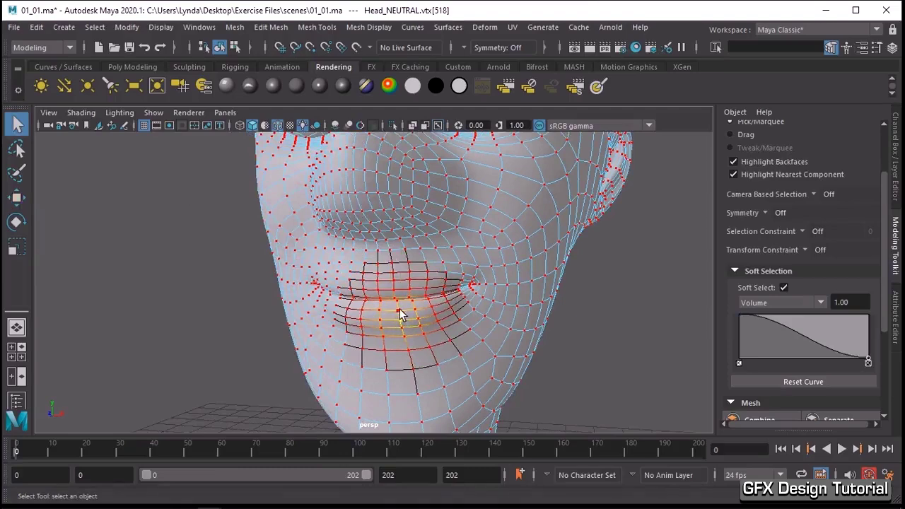
pyautogui.keyDown('shift'); pyautogui.click(377, 309); pyautogui.keyUp('shift')
pyautogui.keyDown('shift'); pyautogui.click(362, 311); pyautogui.keyUp('shift')
pyautogui.keyDown('shift'); pyautogui.click(414, 313); pyautogui.keyUp('shift')
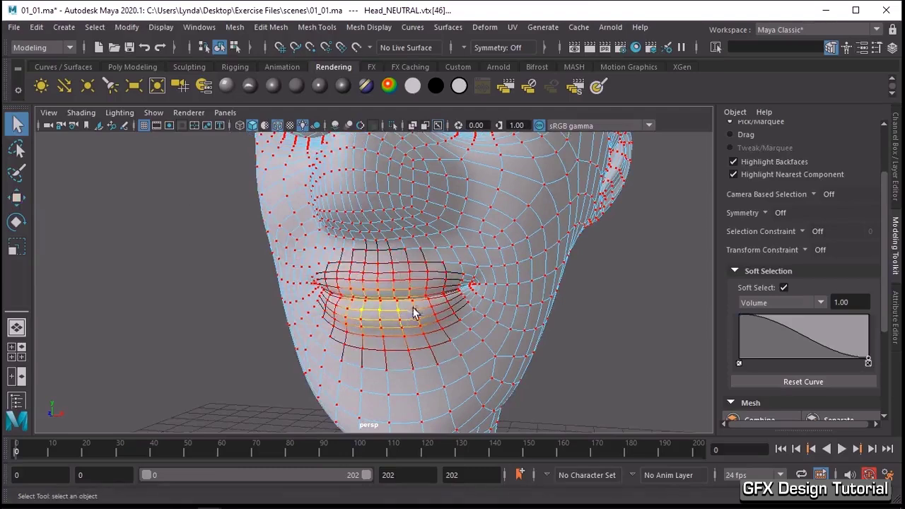
pyautogui.keyDown('alt'); pyautogui.moveTo(413, 313); pyautogui.dragTo(444, 323); pyautogui.keyUp('alt')
pyautogui.keyDown('alt'); pyautogui.moveTo(448, 323); pyautogui.dragTo(541, 337, button='right'); pyautogui.keyUp('alt')
pyautogui.keyDown('alt'); pyautogui.moveTo(541, 337); pyautogui.dragTo(515, 315, button='middle'); pyautogui.keyUp('alt')
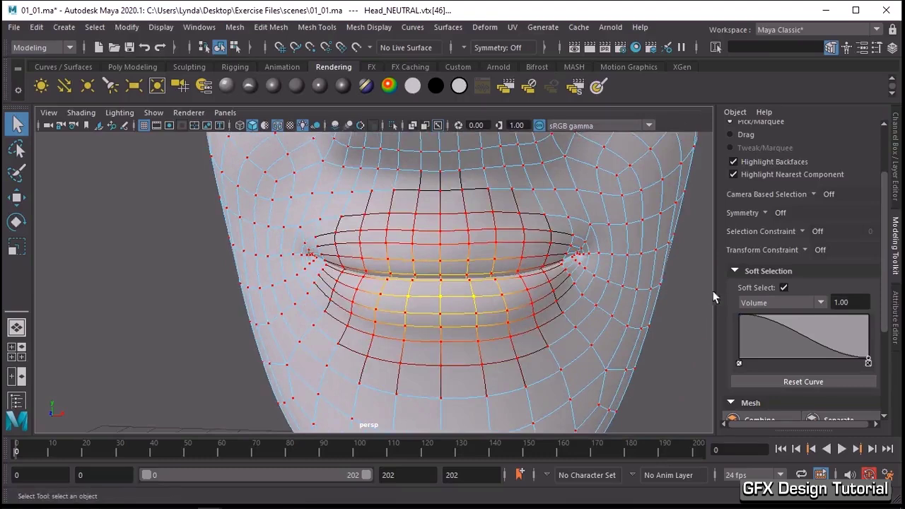
# Change the soft-select falloff to Surface and raise the lower-lip vertices upward
pyautogui.click(762, 303)
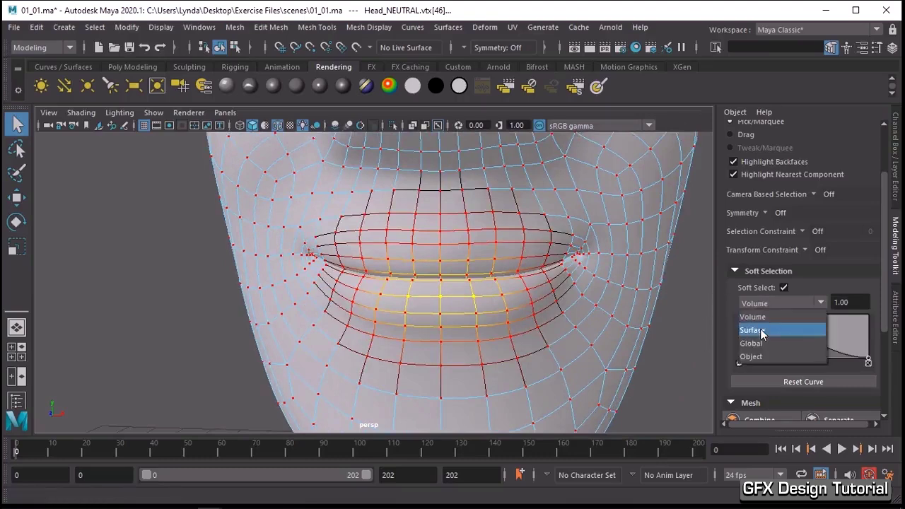
pyautogui.click(761, 331)
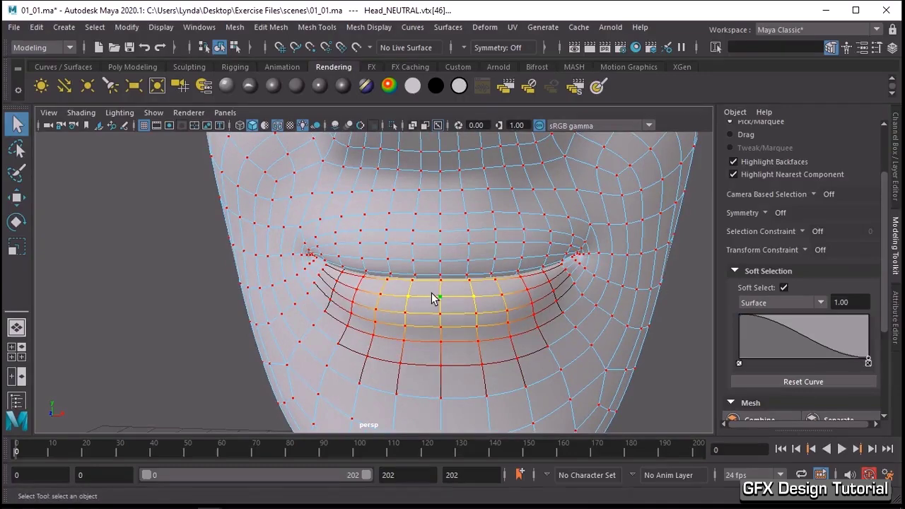
pyautogui.press('w')
pyautogui.moveTo(438, 251); pyautogui.dragTo(443, 277)
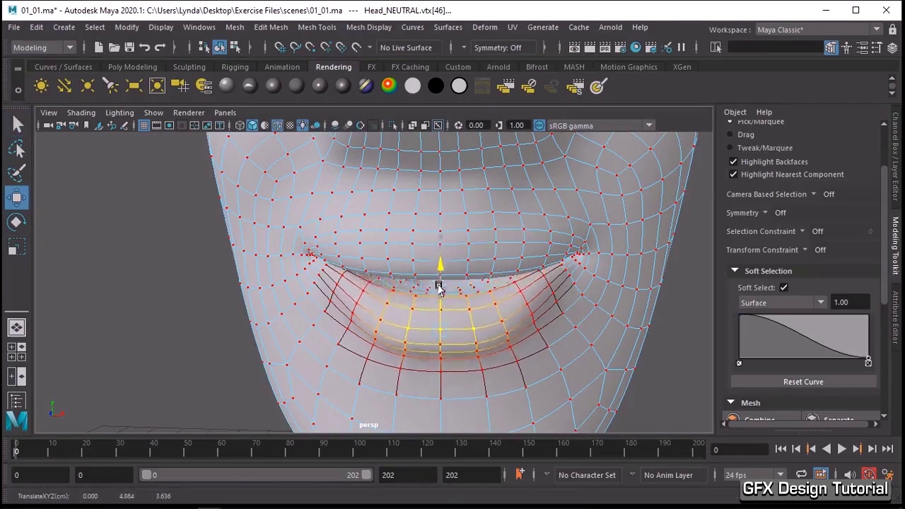
pyautogui.scroll(-3, 452, 265)
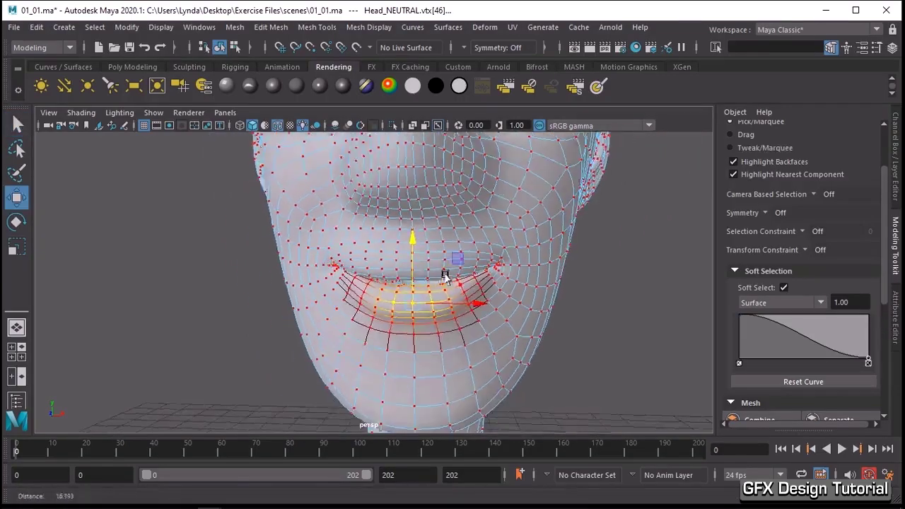
pyautogui.moveTo(461, 253)
pyautogui.keyDown('alt'); pyautogui.mouseDown()
pyautogui.moveTo(428, 309)
pyautogui.moveTo(430, 279)
pyautogui.moveTo(429, 327)
pyautogui.mouseUp(); pyautogui.keyUp('alt')
pyautogui.scroll(3, 412, 348)
pyautogui.scroll(-3, 412, 348)
pyautogui.scroll(3, 431, 284)
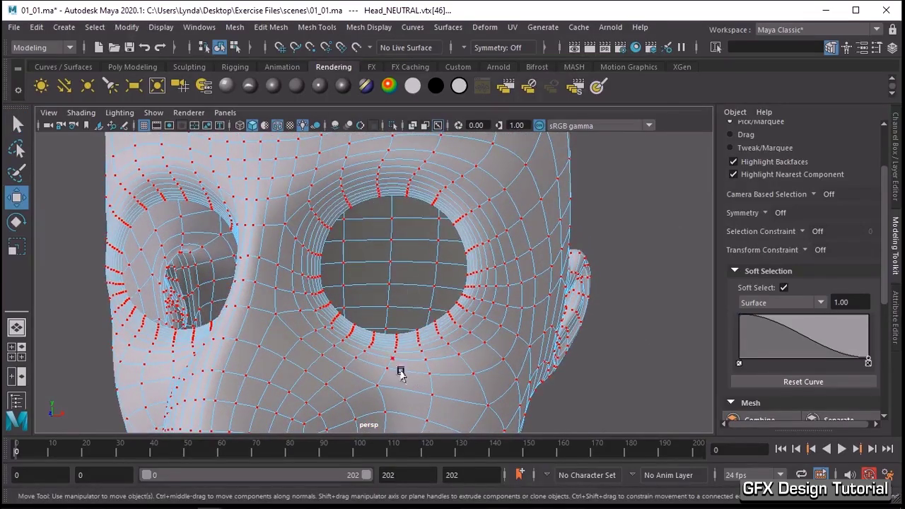
# Deselect the lip vertices and switch the head back to Object Mode
pyautogui.scroll(-3, 495, 248)
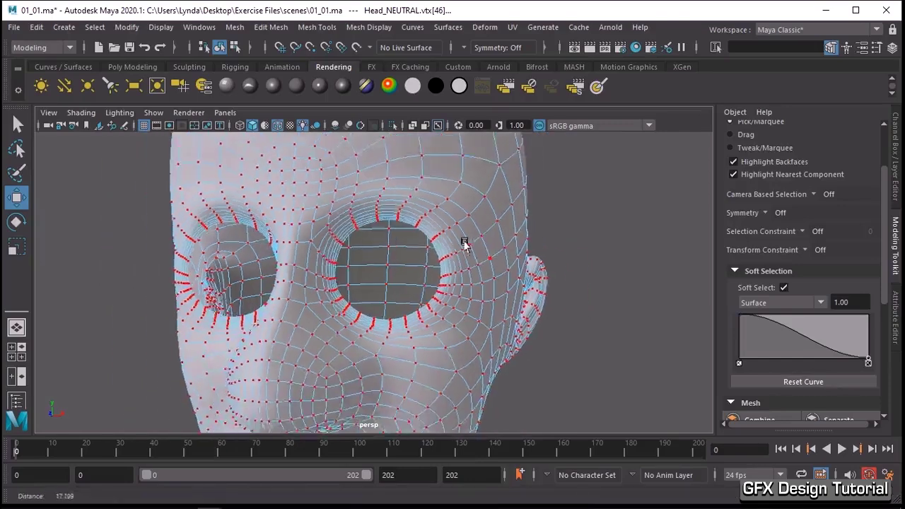
pyautogui.scroll(-2, 463, 243)
pyautogui.click(593, 283)
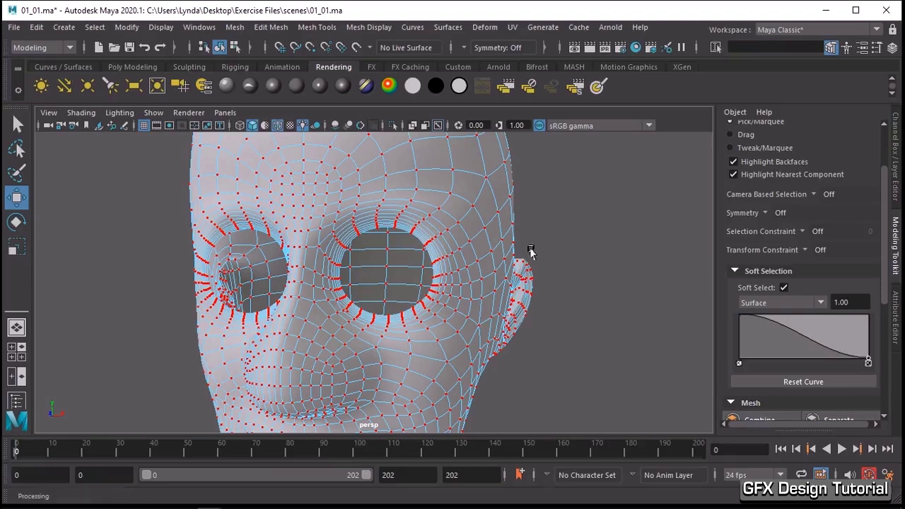
pyautogui.moveTo(484, 130); pyautogui.dragTo(539, 112, button='right')
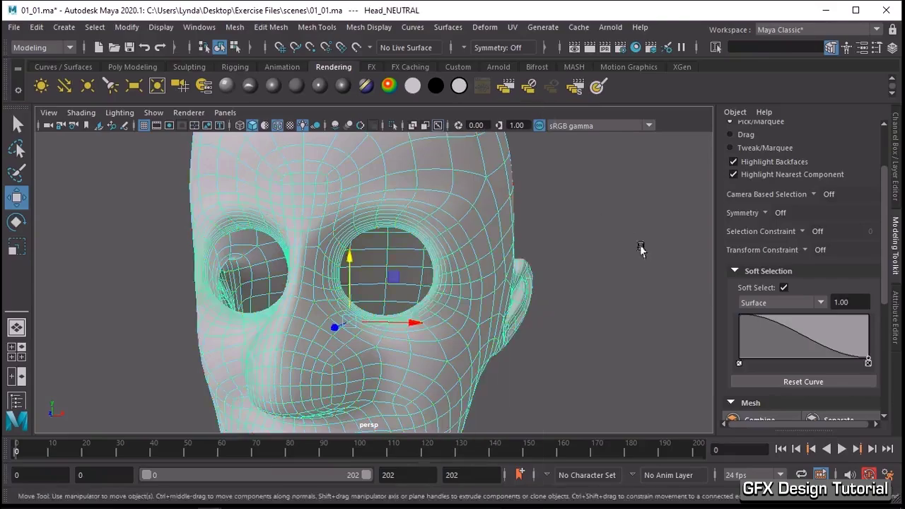
pyautogui.moveTo(638, 248)
pyautogui.keyDown('alt'); pyautogui.mouseDown()
pyautogui.moveTo(451, 311)
pyautogui.moveTo(514, 306)
pyautogui.mouseUp(); pyautogui.keyUp('alt')
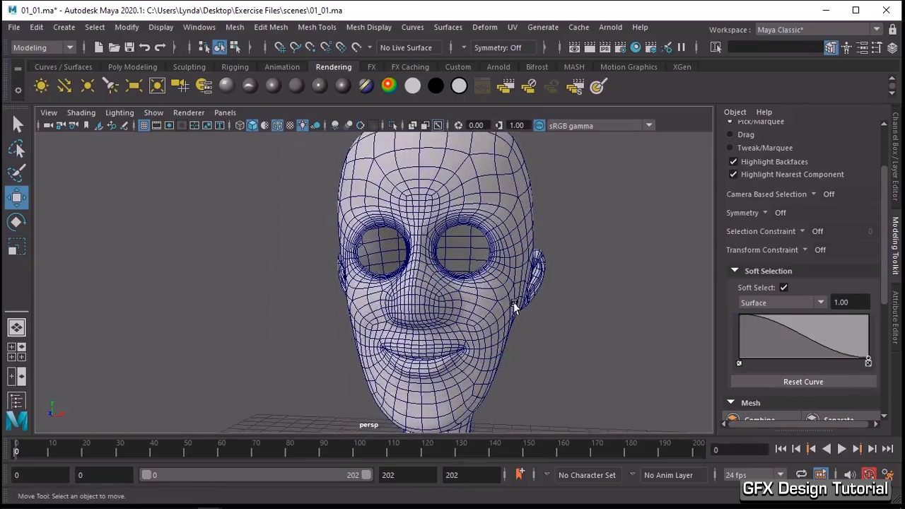
pyautogui.click(514, 305)
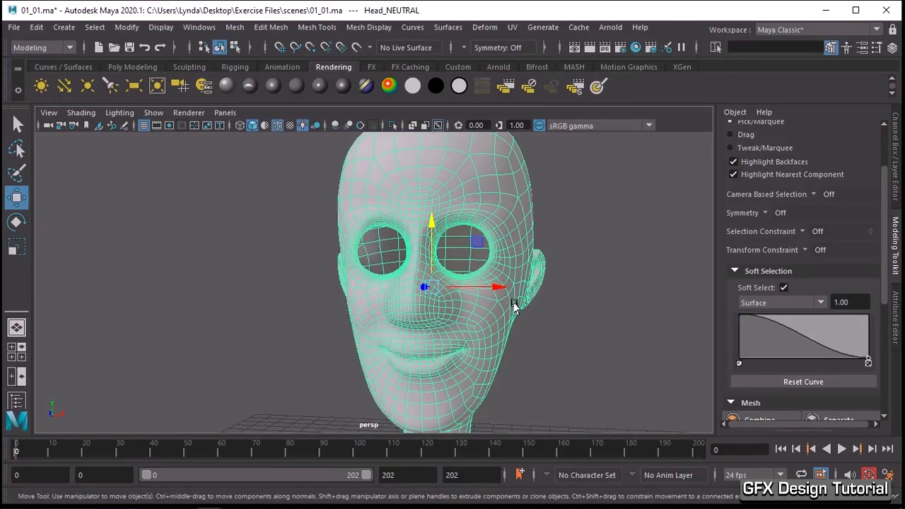
pyautogui.keyDown('alt'); pyautogui.moveTo(551, 330); pyautogui.dragTo(478, 329); pyautogui.keyUp('alt')
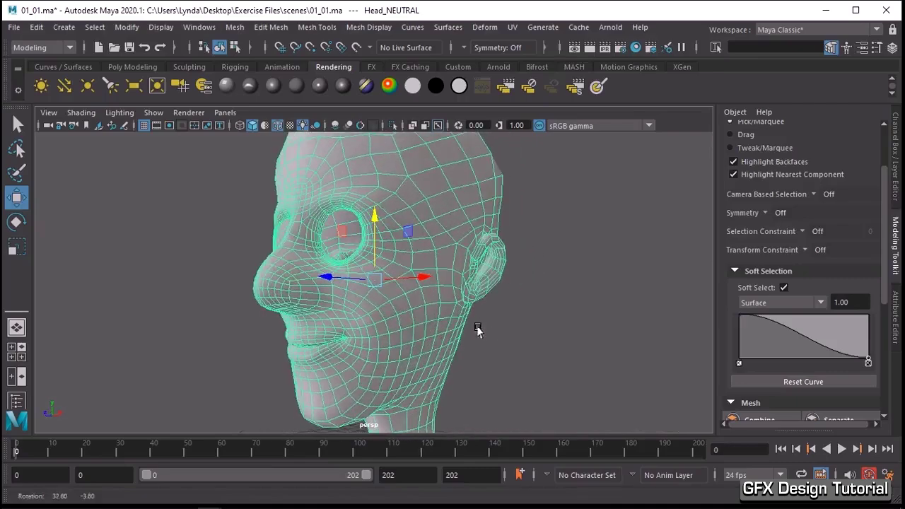
pyautogui.scroll(5, 337, 324)
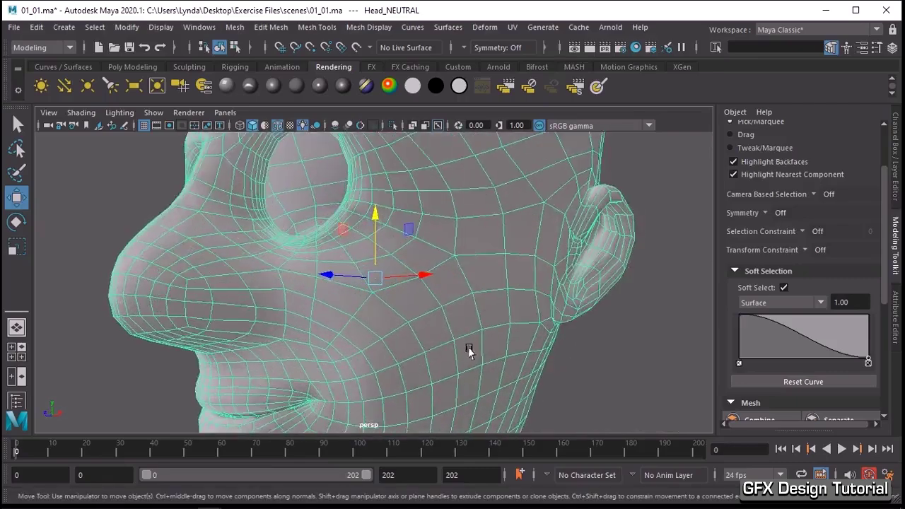
pyautogui.moveTo(471, 346)
pyautogui.keyDown('alt'); pyautogui.mouseDown()
pyautogui.moveTo(521, 313)
pyautogui.moveTo(347, 359)
pyautogui.moveTo(379, 353)
pyautogui.mouseUp(); pyautogui.keyUp('alt')
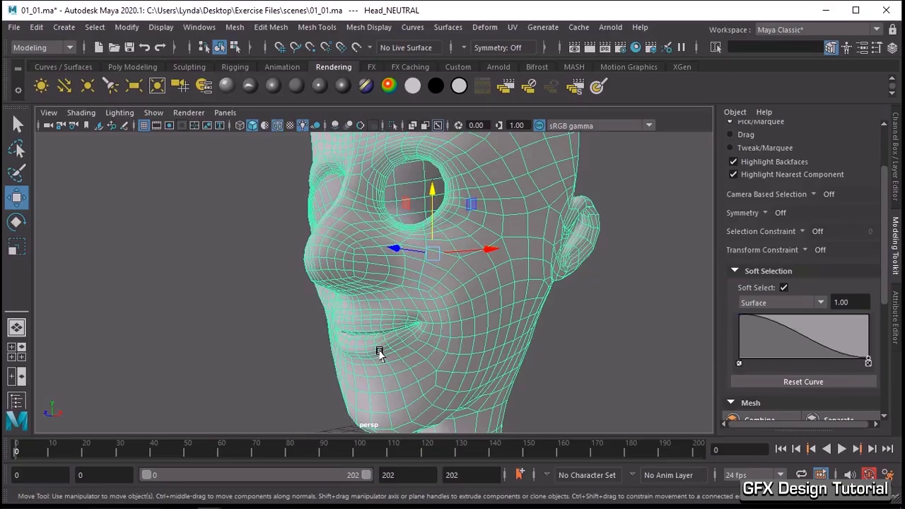
pyautogui.click(628, 353)
pyautogui.moveTo(629, 354)
pyautogui.keyDown('alt'); pyautogui.mouseDown()
pyautogui.moveTo(558, 346)
pyautogui.moveTo(657, 329)
pyautogui.moveTo(529, 338)
pyautogui.mouseUp(); pyautogui.keyUp('alt')
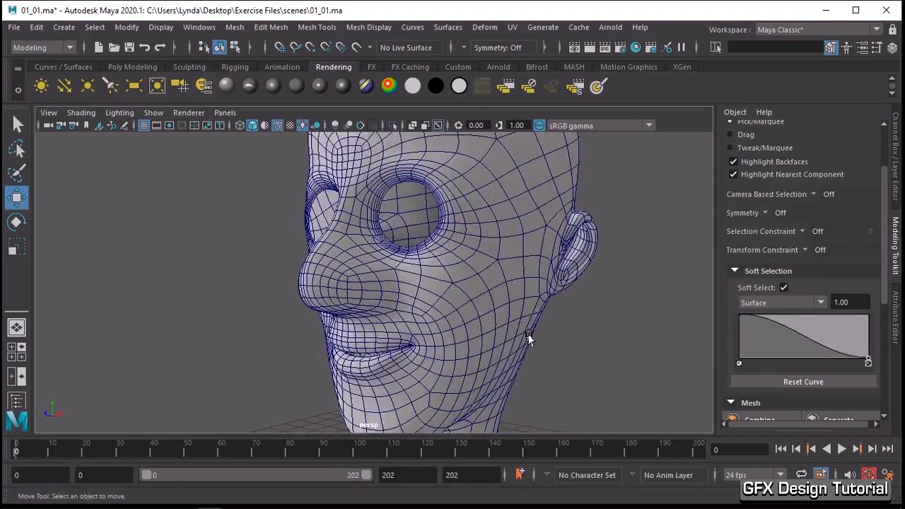